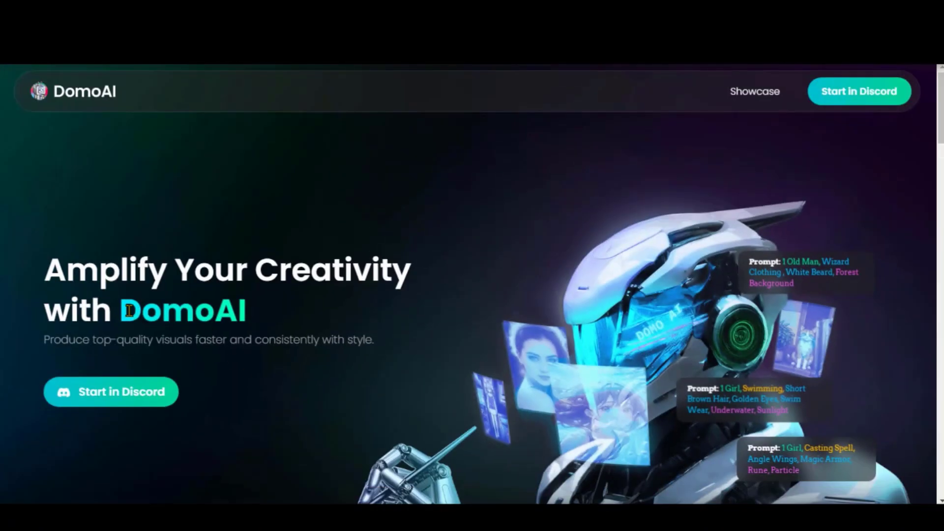
- Accept the DomoAI Discord invite and open the DomoAI Server Guide
double_click(157, 304)
left_click(278, 312)
left_click(126, 396)
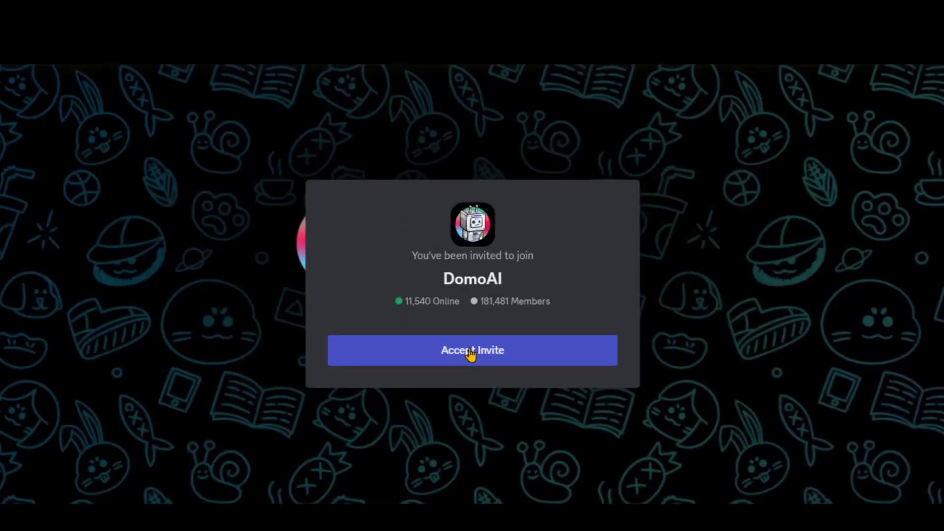
left_click(472, 356)
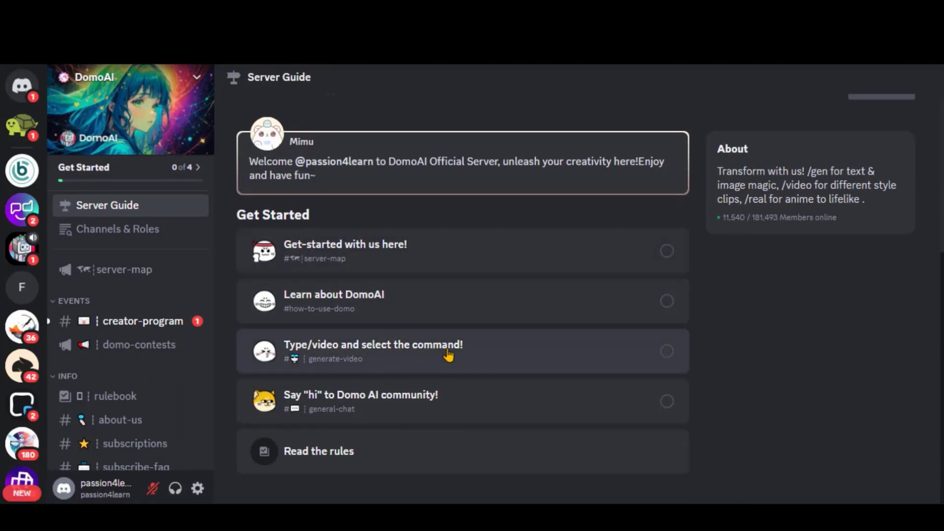
- In #how-to-use-domo, highlight the /video, /real and /subscribe command descriptions
left_click(428, 301)
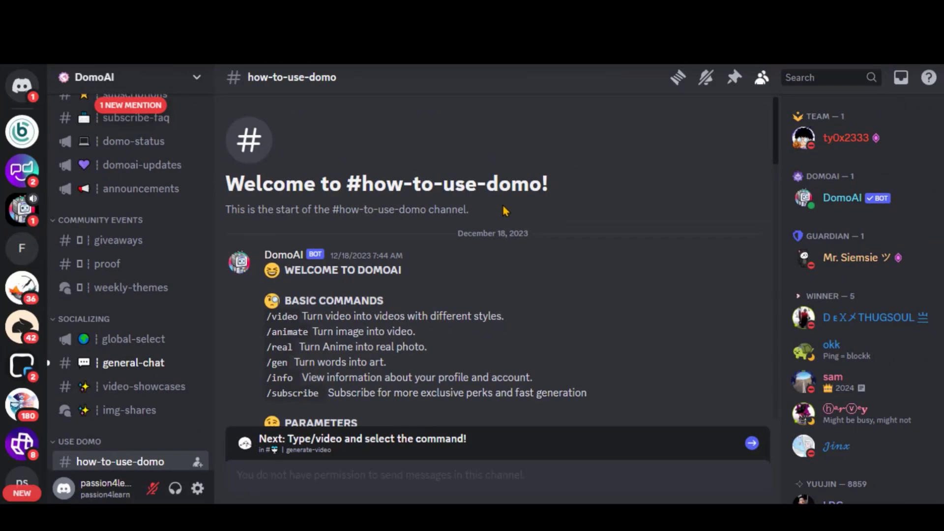
scroll(503, 211, "down", 3)
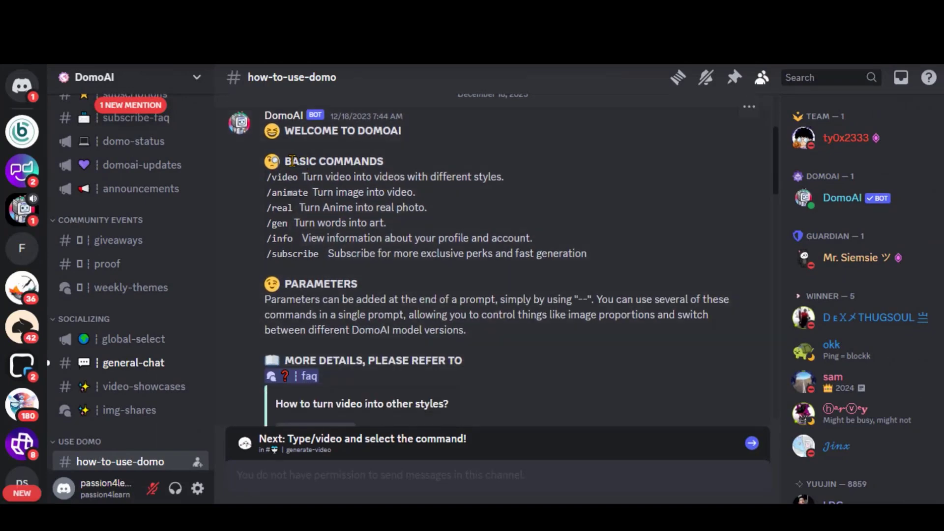
left_click(416, 163)
mouse_move(269, 179)
left_mouse_down()
mouse_move(520, 181)
mouse_move(412, 191)
left_mouse_up()
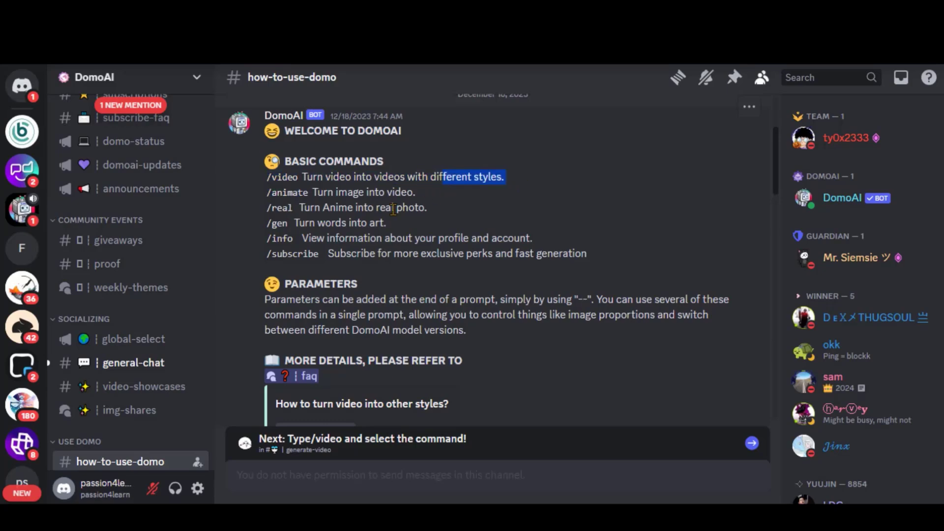
mouse_move(270, 210)
left_mouse_down()
mouse_move(435, 215)
mouse_move(286, 222)
left_mouse_up()
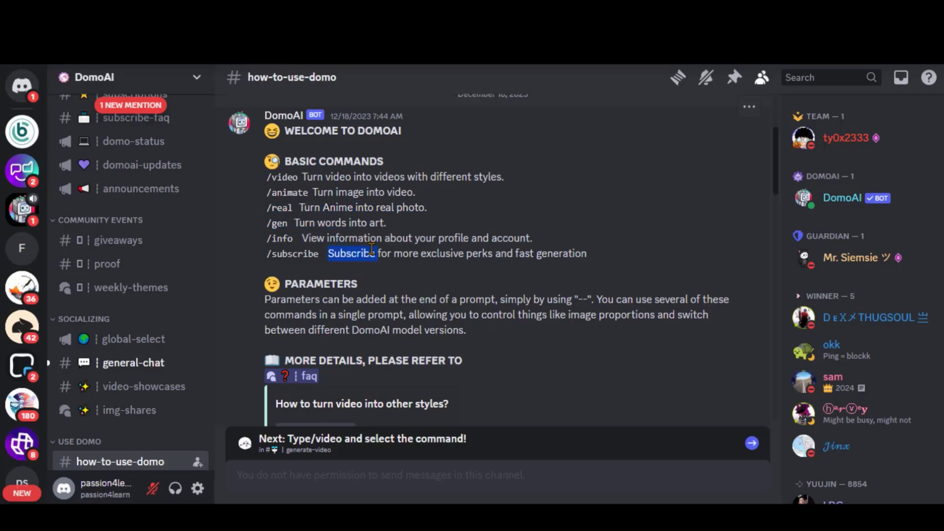
left_click_drag(366, 253, 589, 253)
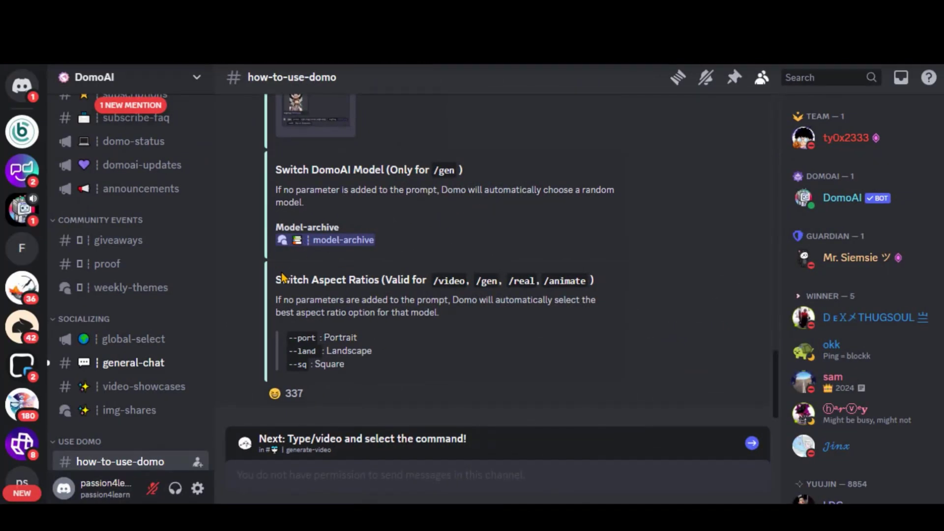
- Highlight the Switch Aspect Ratios heading and its aspect ratio options
left_click_drag(275, 279, 613, 284)
left_click(421, 340)
left_click_drag(359, 367, 282, 350)
left_click(377, 374)
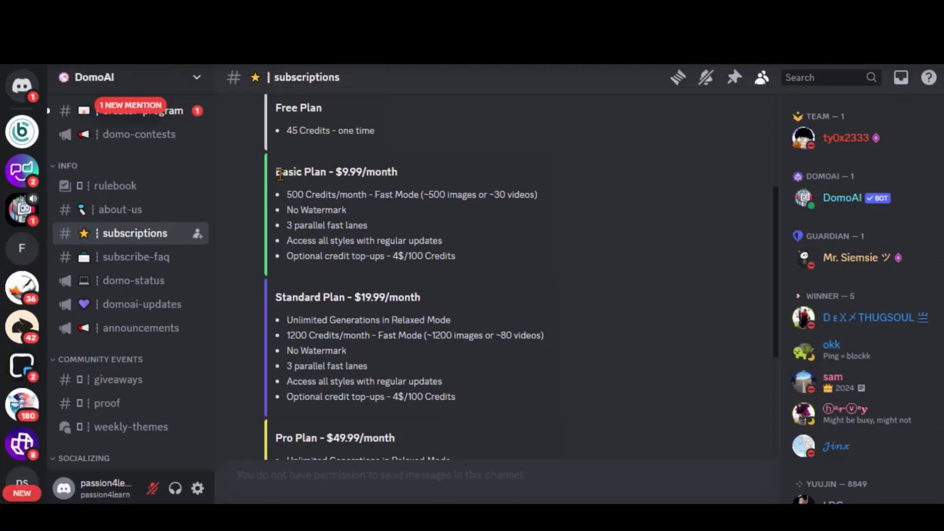
left_click_drag(275, 172, 420, 179)
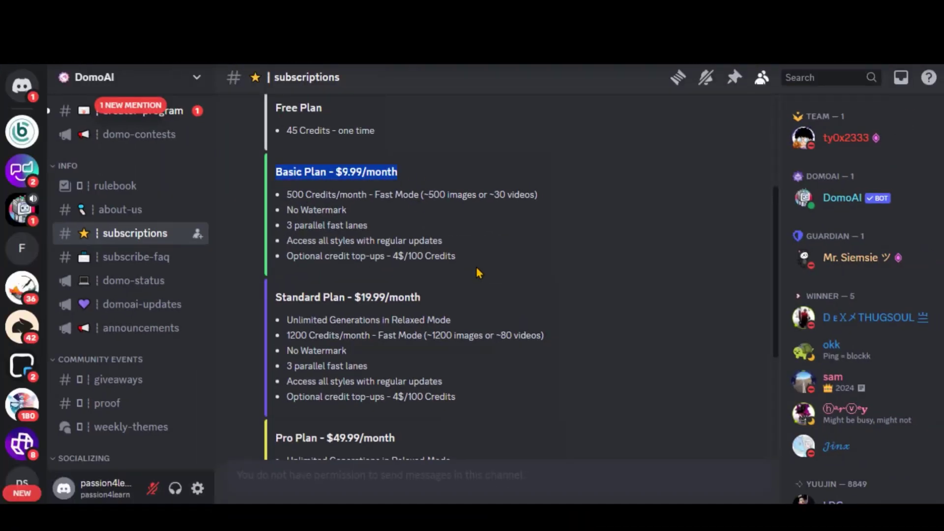
left_click_drag(443, 256, 292, 194)
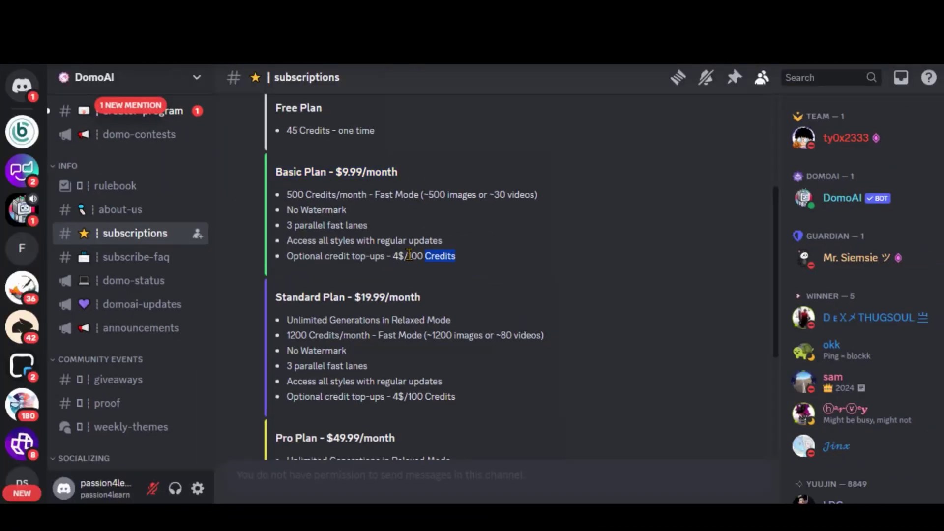
left_click(444, 256)
scroll(414, 268, "down", 3)
scroll(381, 298, "down", 2)
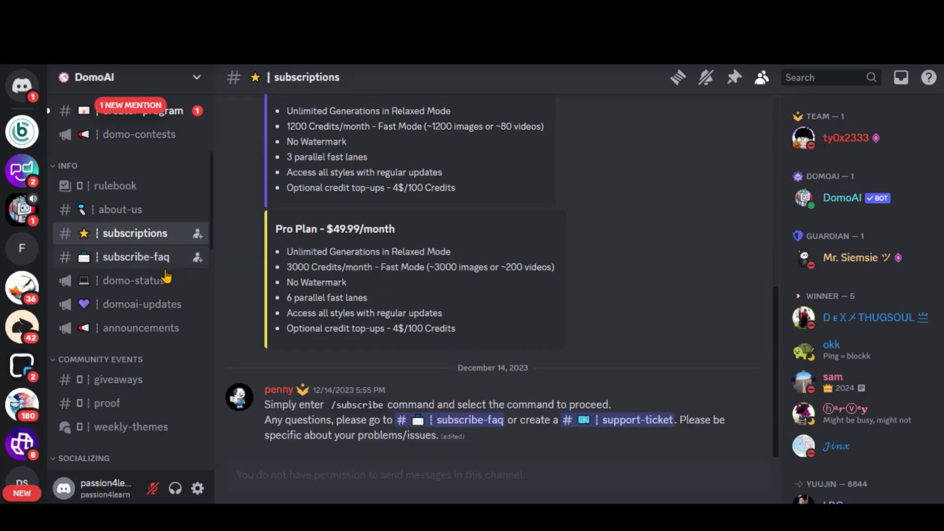
scroll(166, 277, "down", 1)
scroll(148, 284, "down", 1)
scroll(147, 288, "down", 1)
scroll(146, 279, "down", 2)
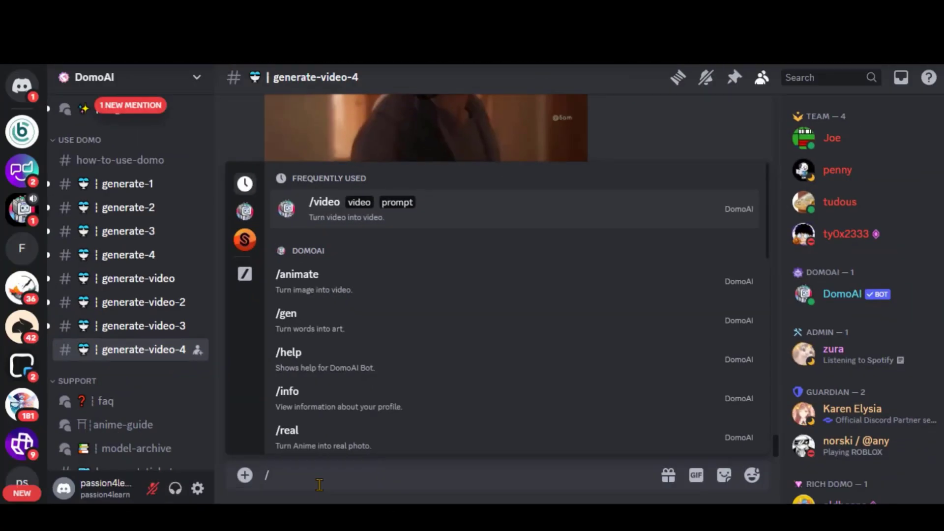
- Send a /video command with Angry man.mp4 attached and the prompt 'Angry Man'
key("Return")
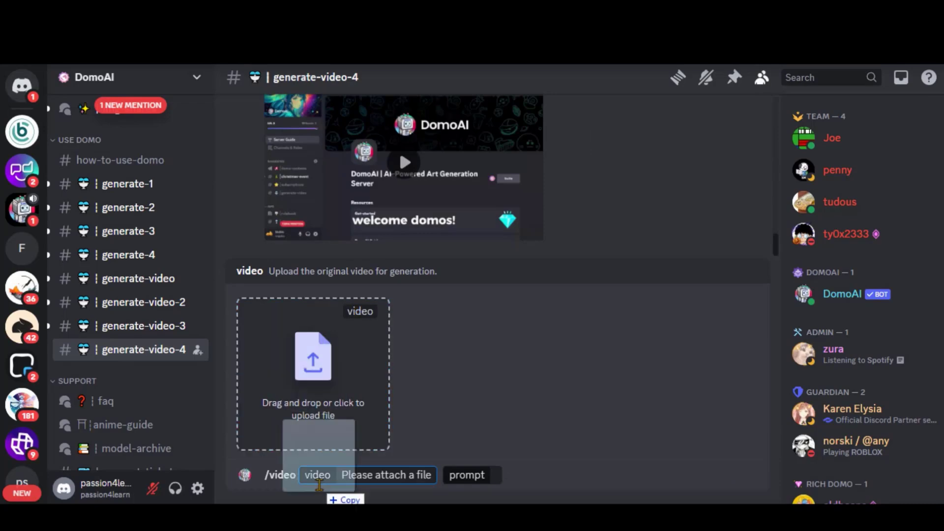
left_click_drag(319, 496, 319, 399)
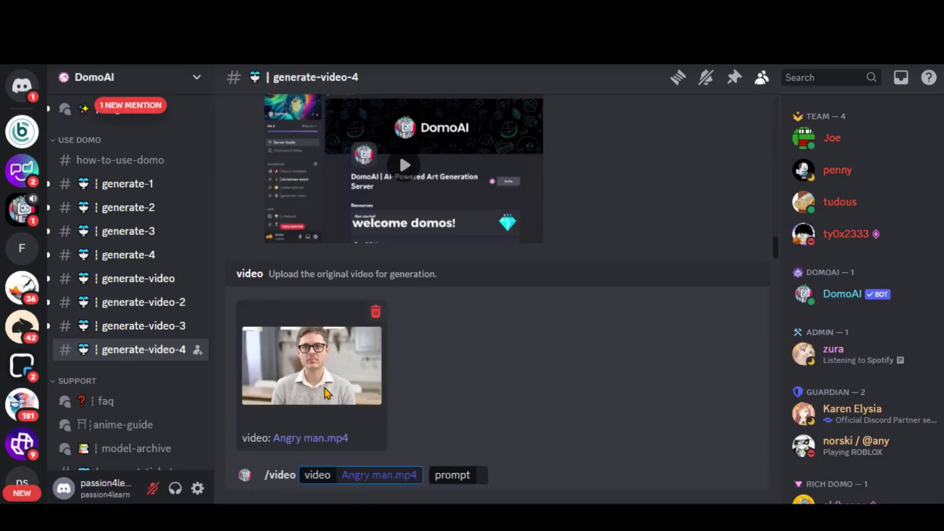
left_click(470, 479)
type("Angry Man")
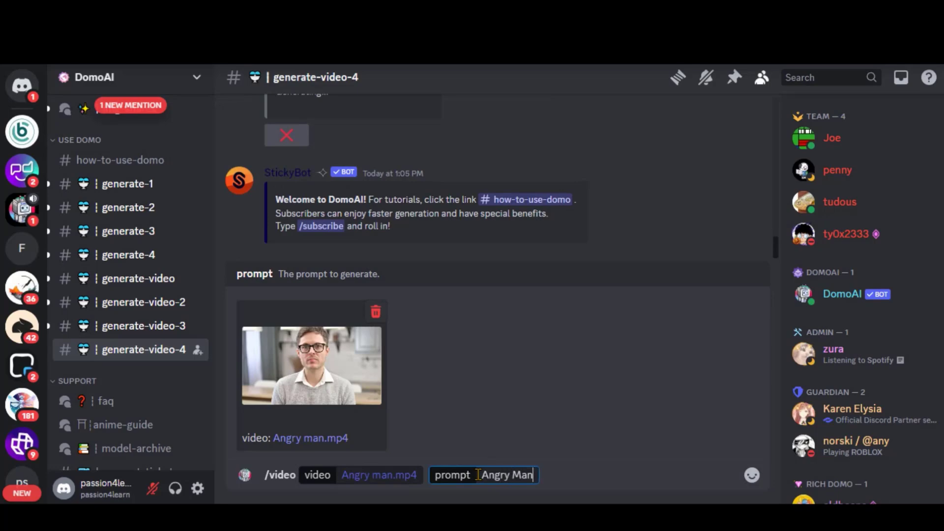
key("Return")
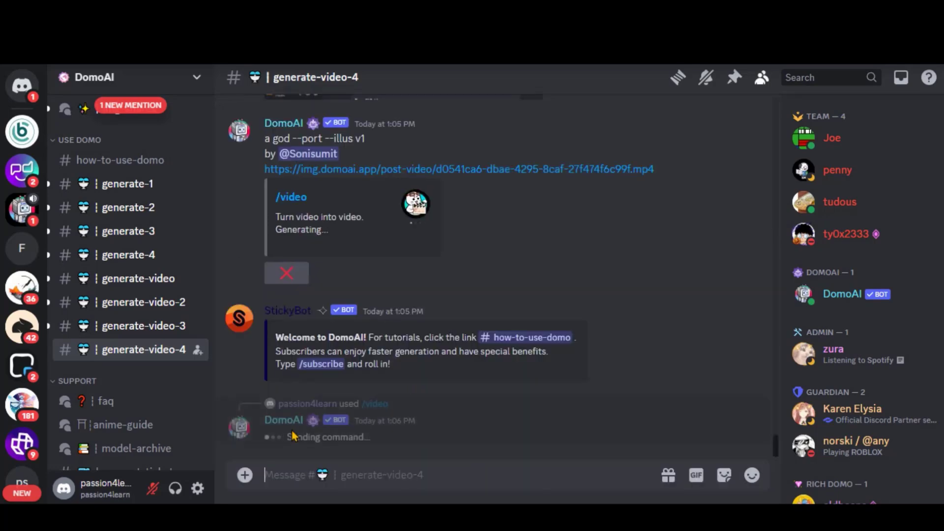
- Accept DomoAI's terms and start a 3-second 'Illustration v1 - 3D cartoon style' conversion
left_click(295, 413)
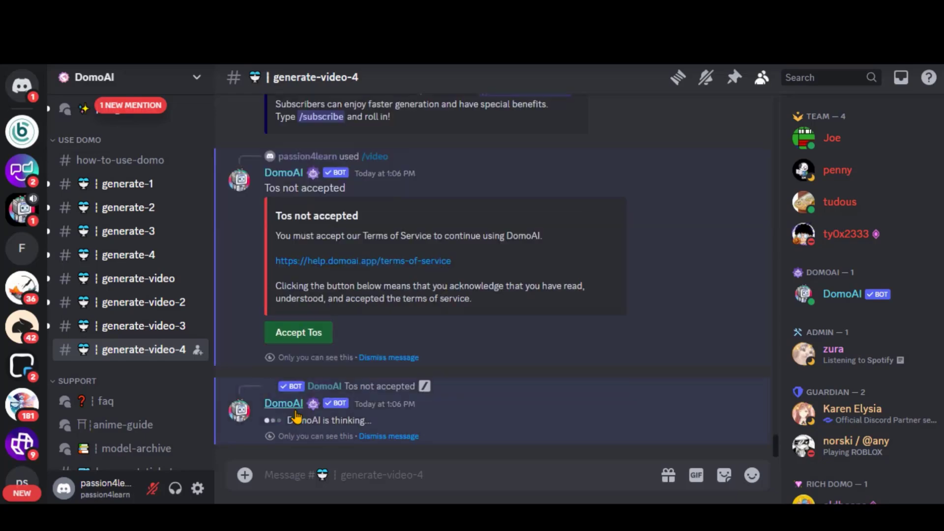
left_click(328, 330)
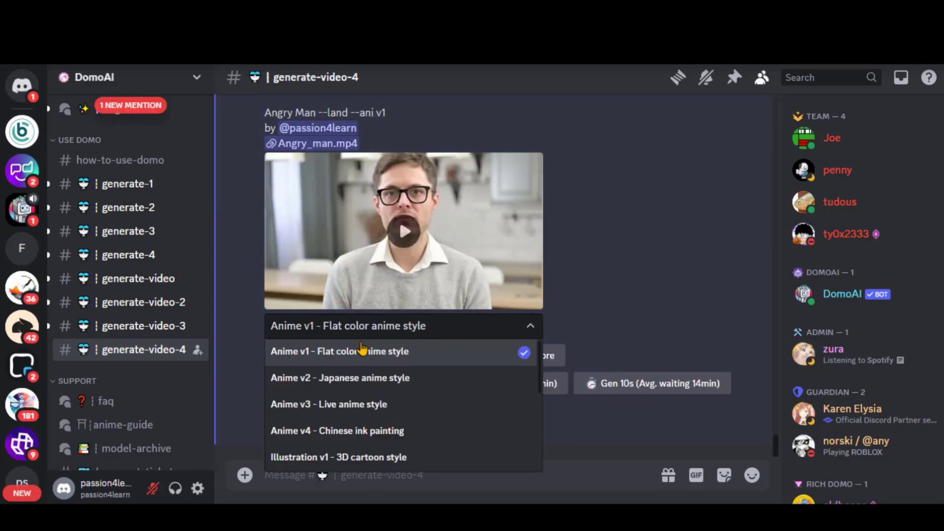
scroll(373, 408, "down", 3)
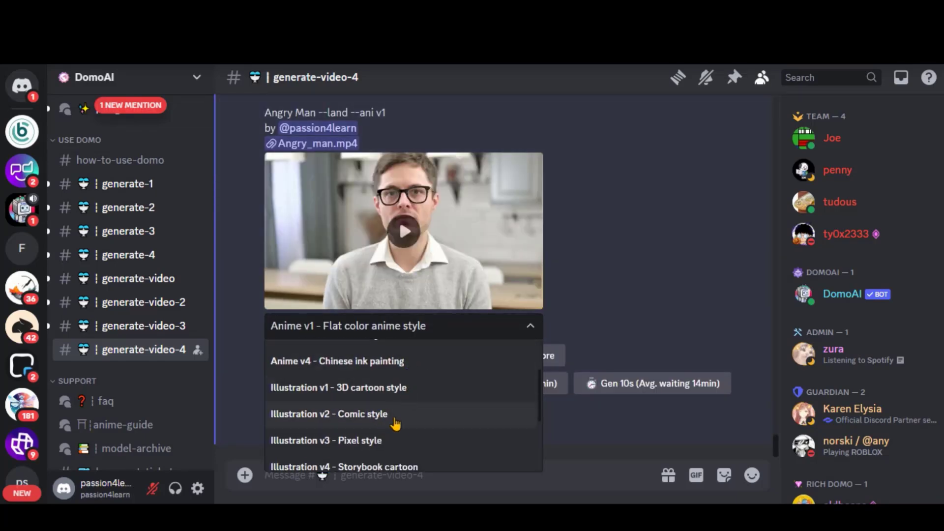
scroll(392, 421, "down", 2)
scroll(347, 447, "down", 2)
scroll(336, 396, "up", 3)
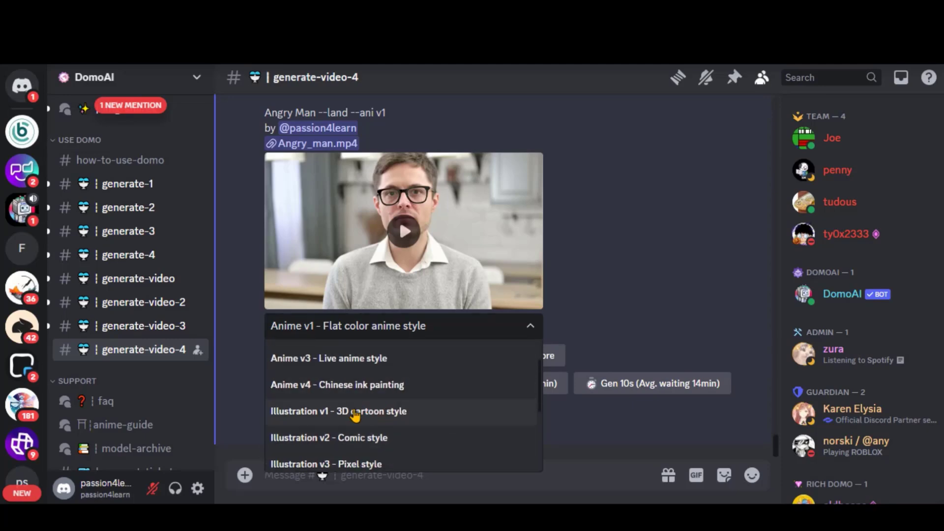
left_click(354, 413)
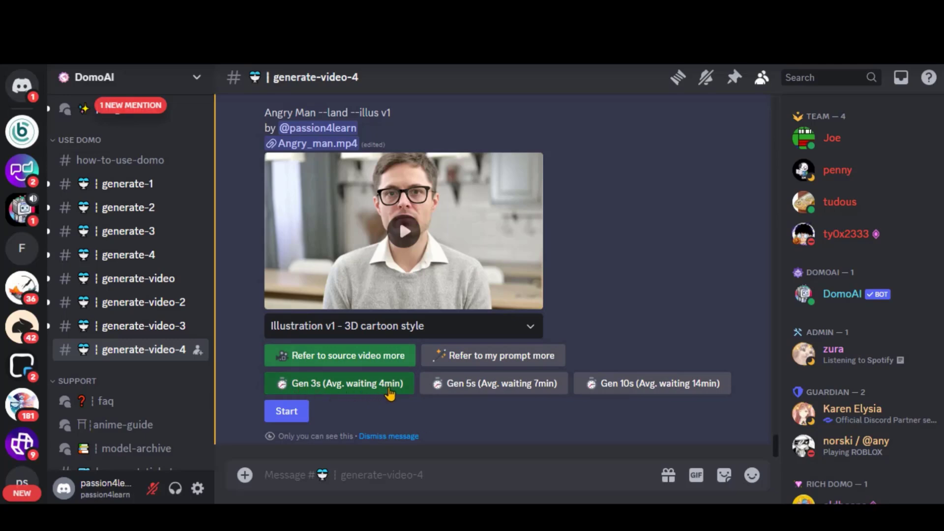
left_click(379, 392)
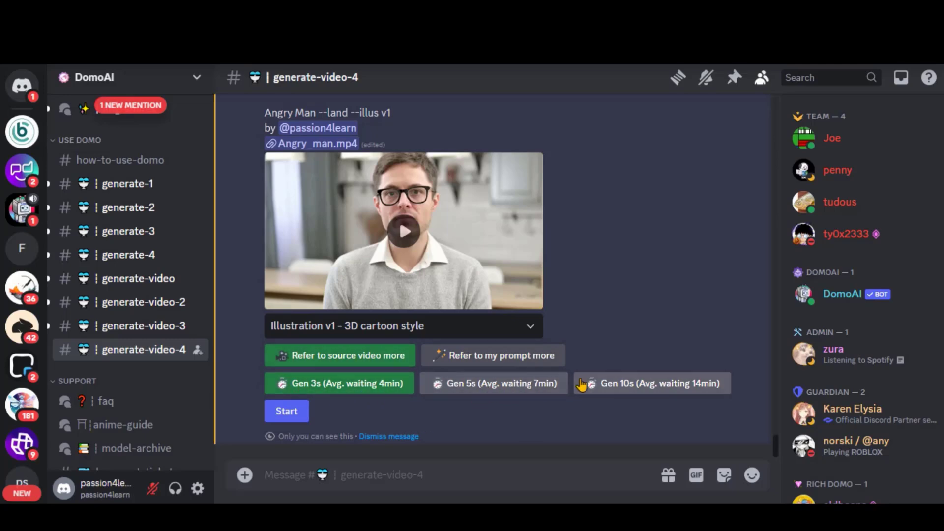
left_click(287, 412)
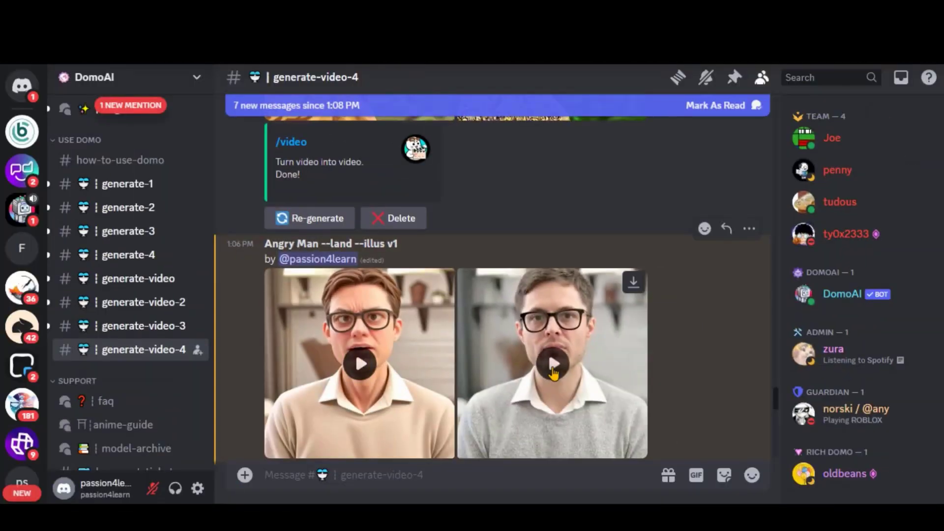
- Replay the 3D cartoon Angry Man clip in the full-size viewer, then close it
left_click(548, 350)
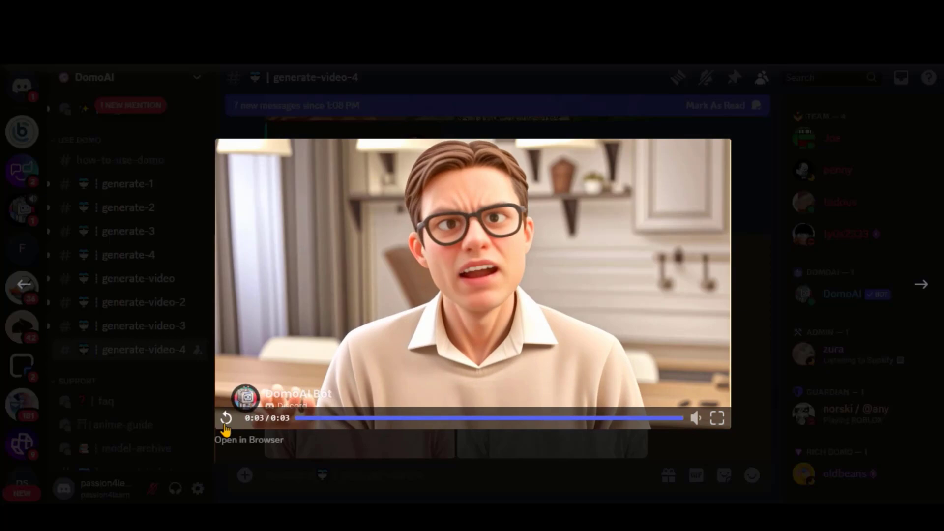
left_click(226, 417)
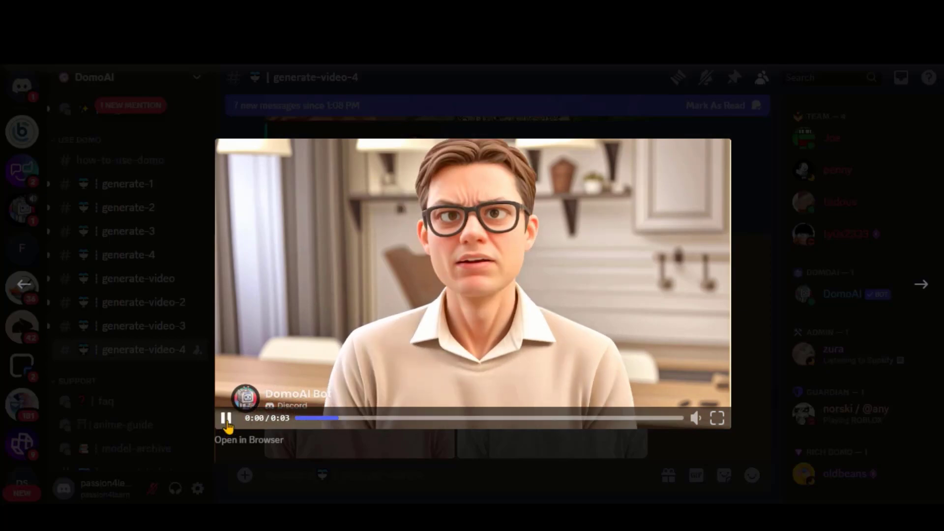
key("Escape")
scroll(413, 281, "down", 2)
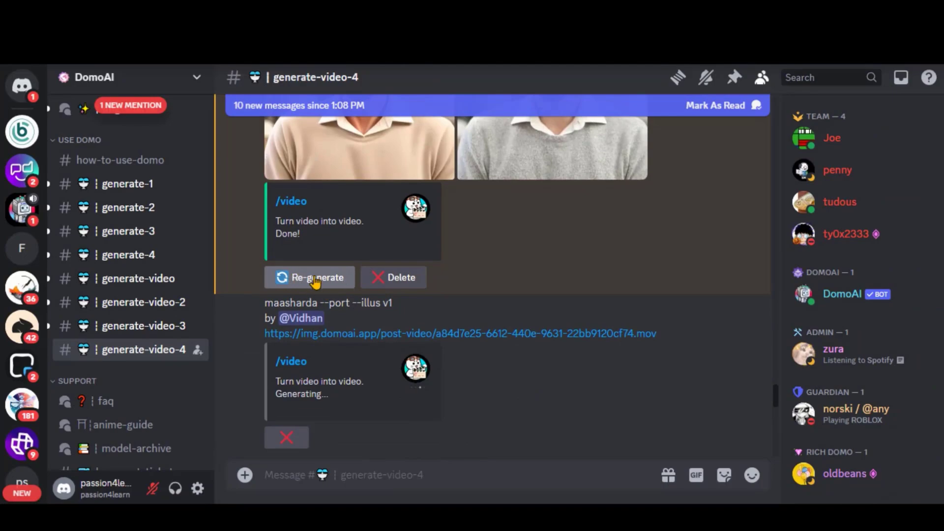
scroll(464, 291, "up", 2)
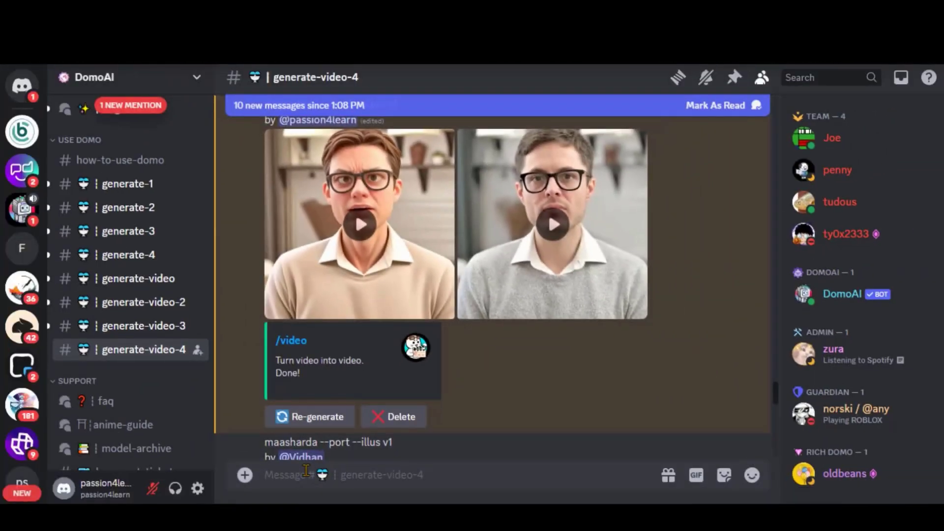
type("/v")
- Send a /video command with the girl-playing-in-snow clip and a prompt
key("Return")
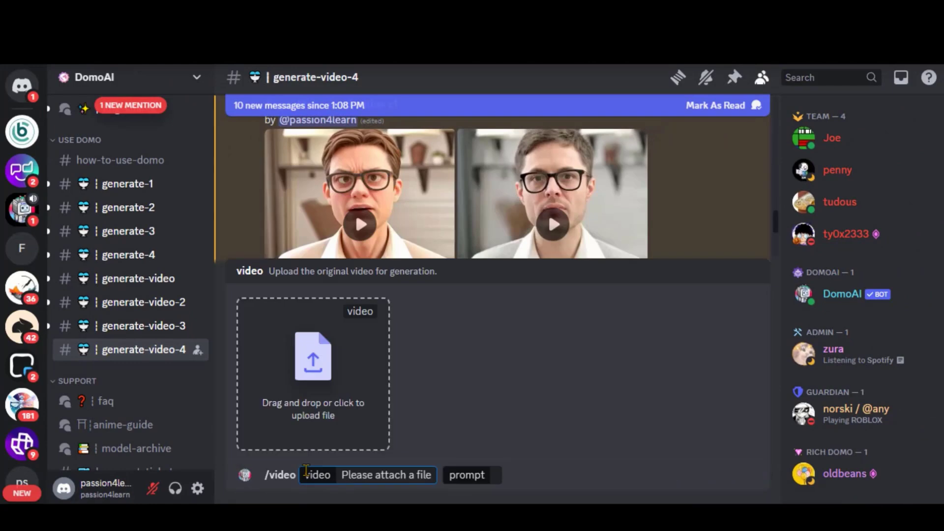
left_click_drag(359, 406, 369, 415)
left_click(527, 475)
type("A girl playing with snow")
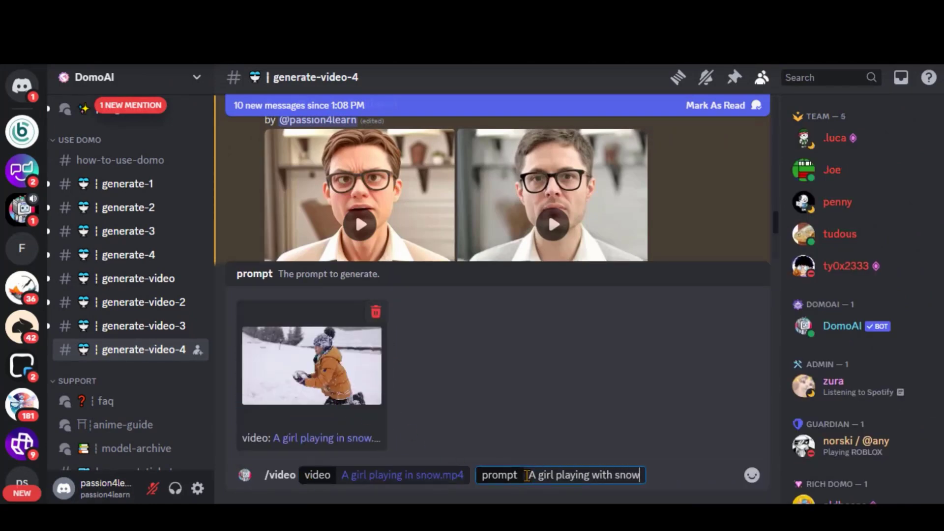
key("Return")
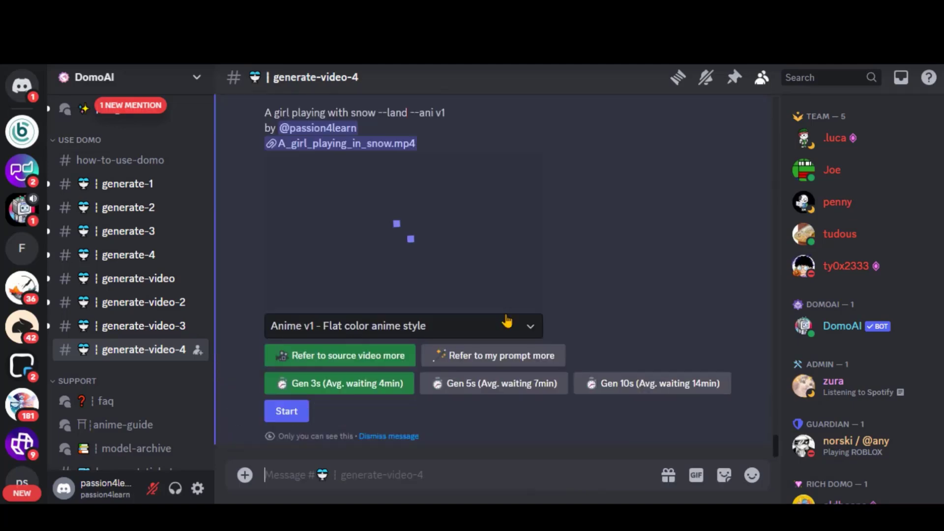
- Start a 5-second 'Illustration v3 - Pixel style' conversion of the snow video
left_click(438, 325)
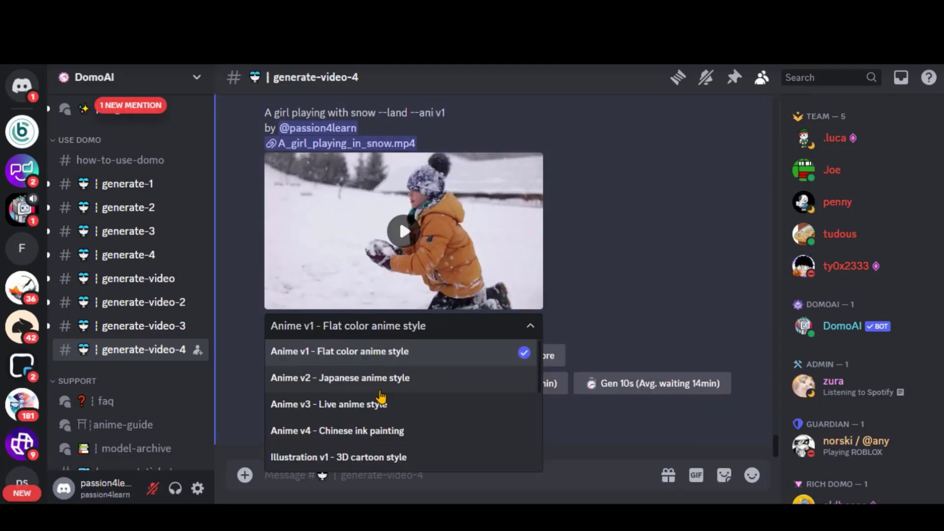
scroll(458, 369, "down", 2)
scroll(435, 391, "down", 2)
left_click(374, 375)
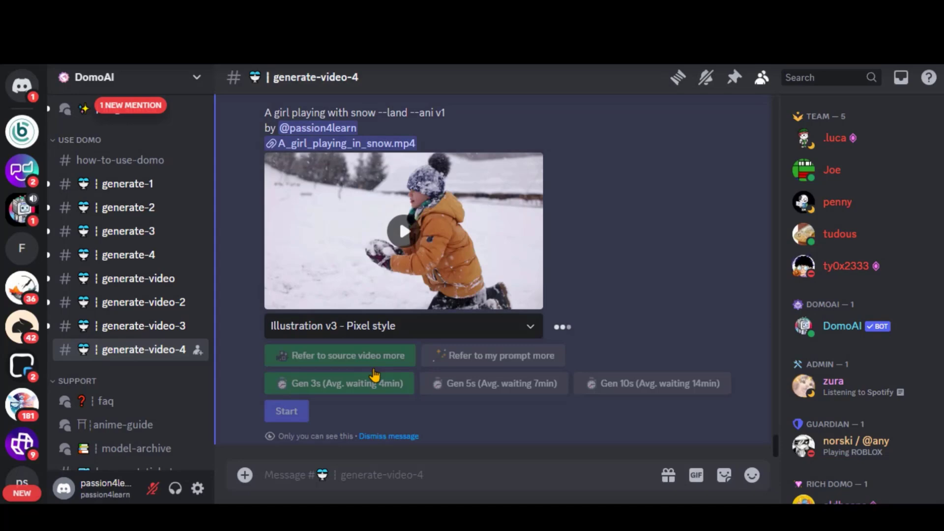
left_click(487, 393)
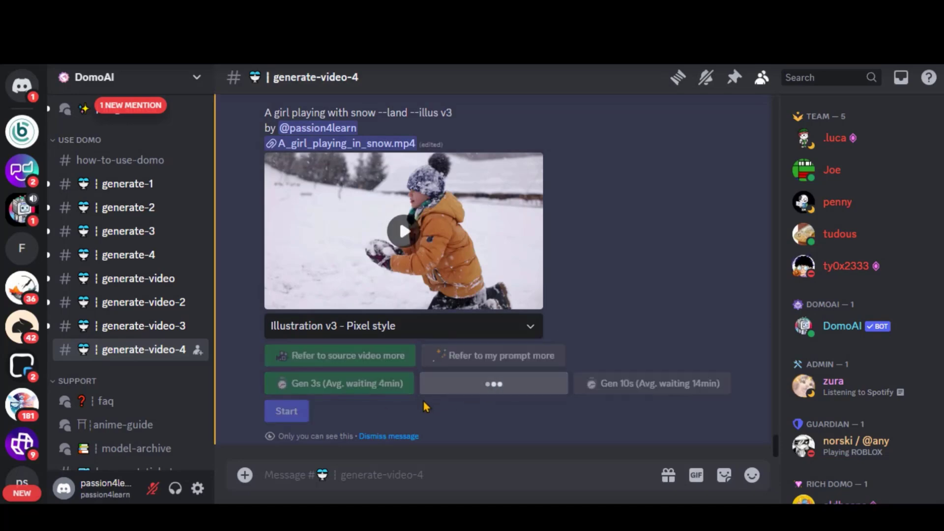
left_click(289, 412)
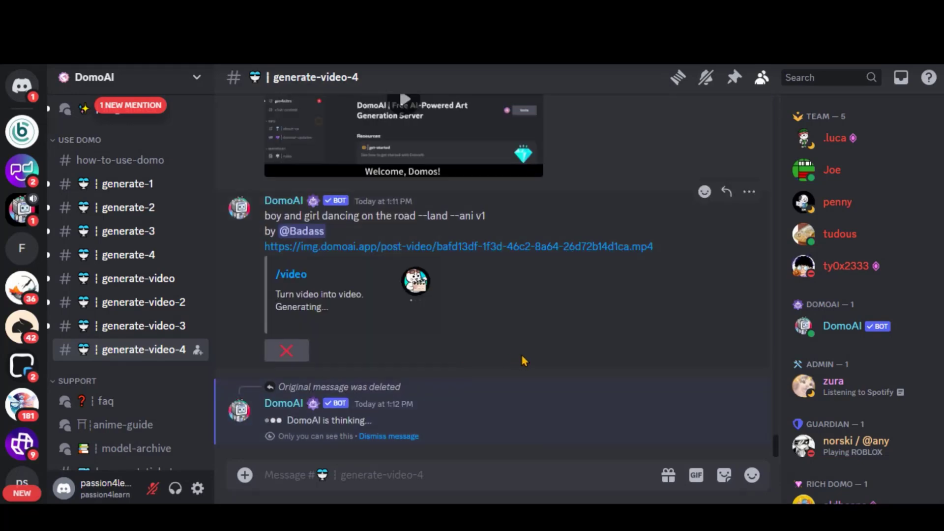
left_click_drag(265, 198, 666, 249)
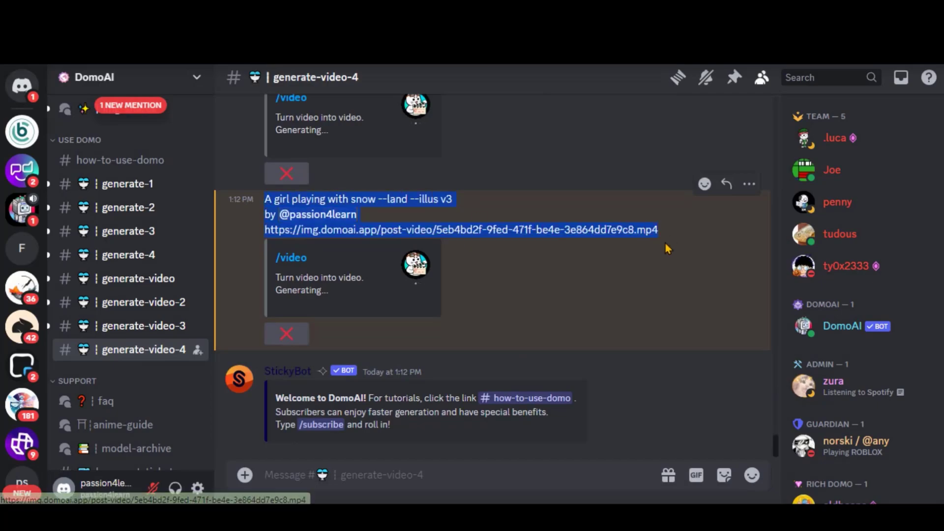
left_click(501, 309)
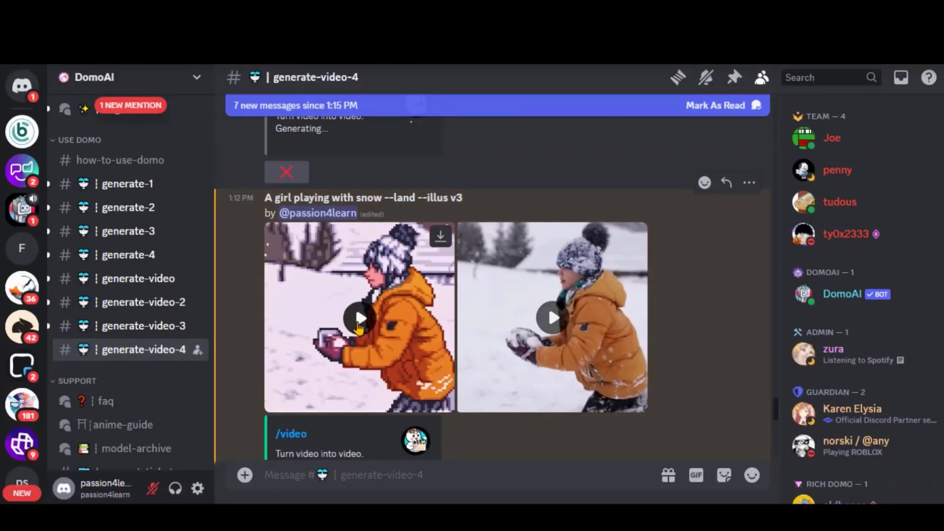
- Pause, play and replay the pixel-style snow clip in the full-size viewer
left_click(358, 325)
left_click(223, 419)
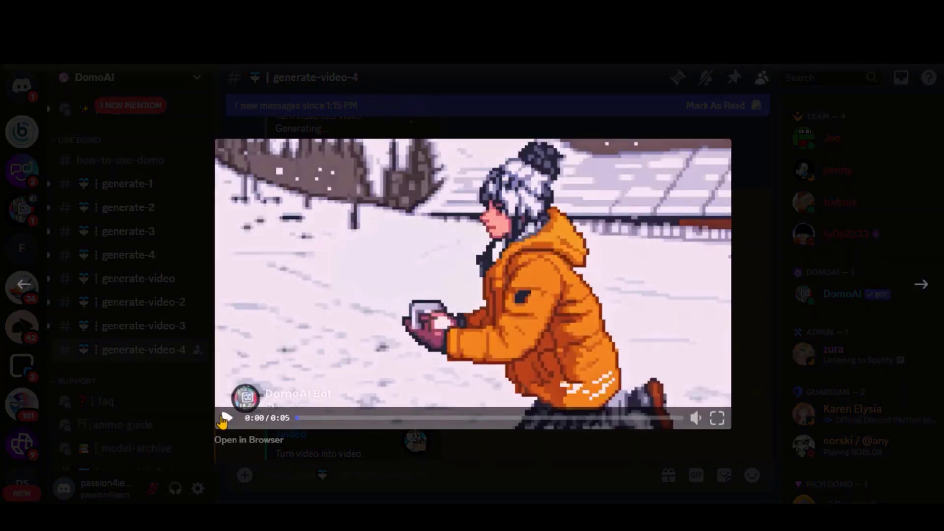
left_click(226, 419)
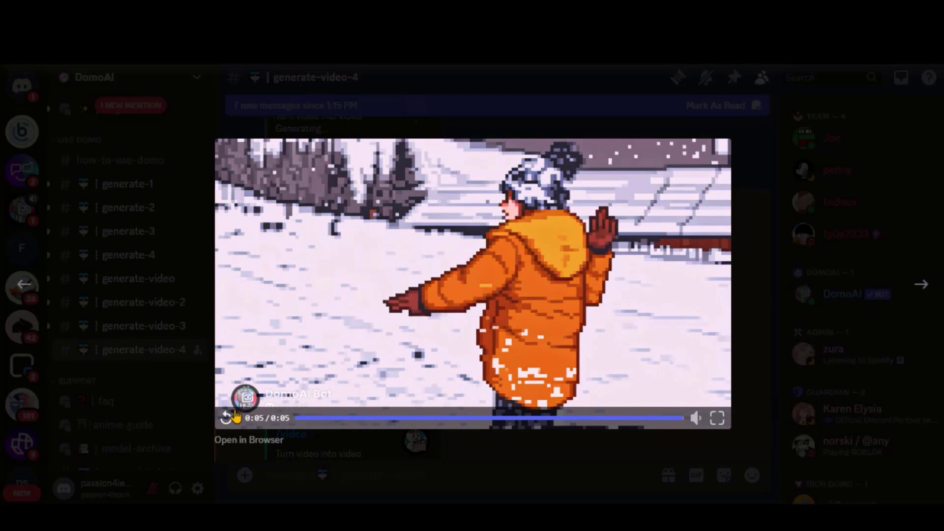
left_click(227, 418)
type("/")
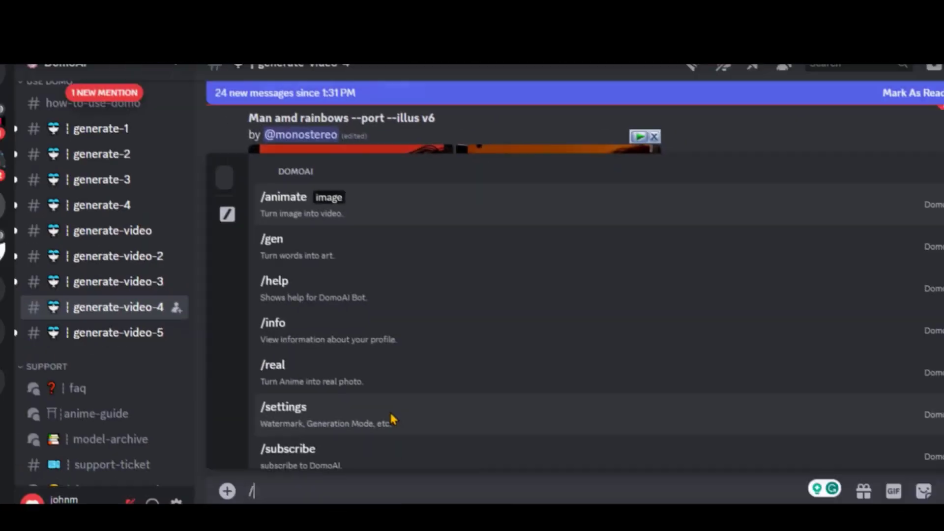
type("a")
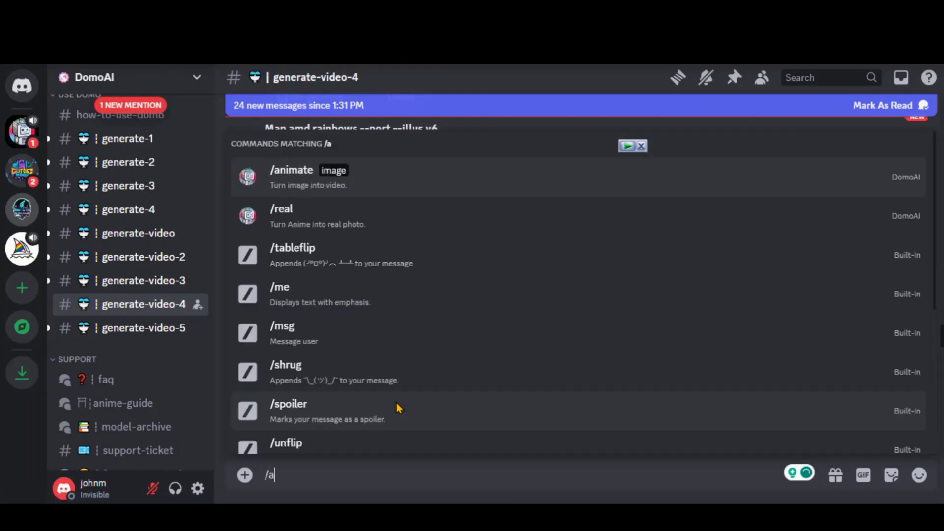
- Send an /animate command with the AlbedoBase moonlit gown image attached
key("Return")
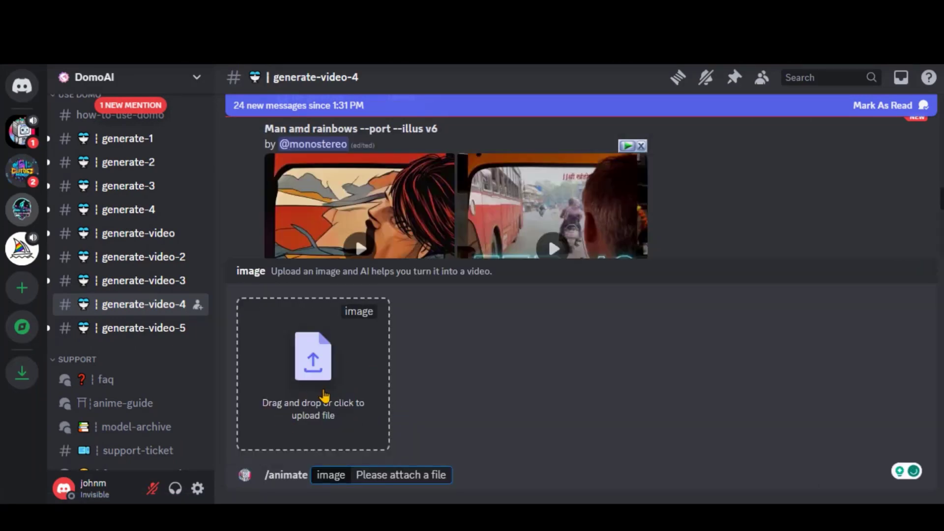
left_click_drag(323, 396, 342, 384)
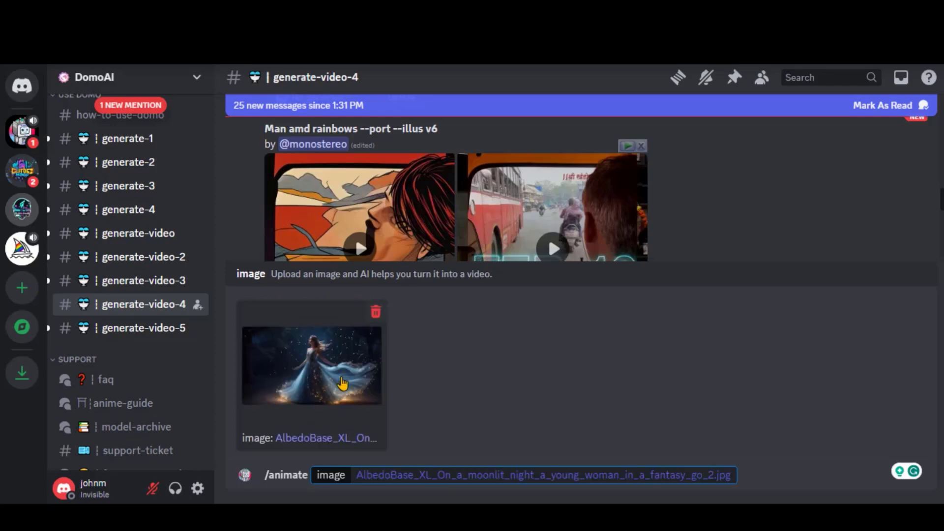
key("Return")
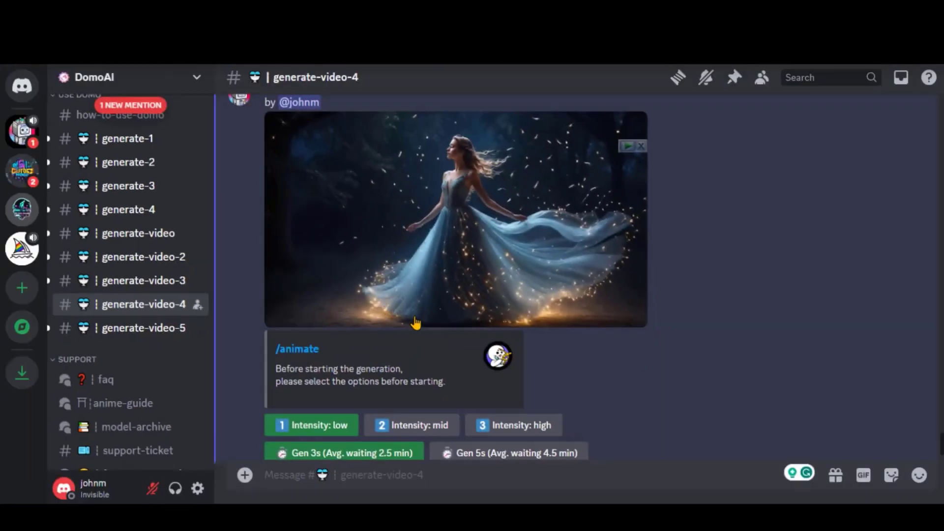
scroll(415, 323, "down", 2)
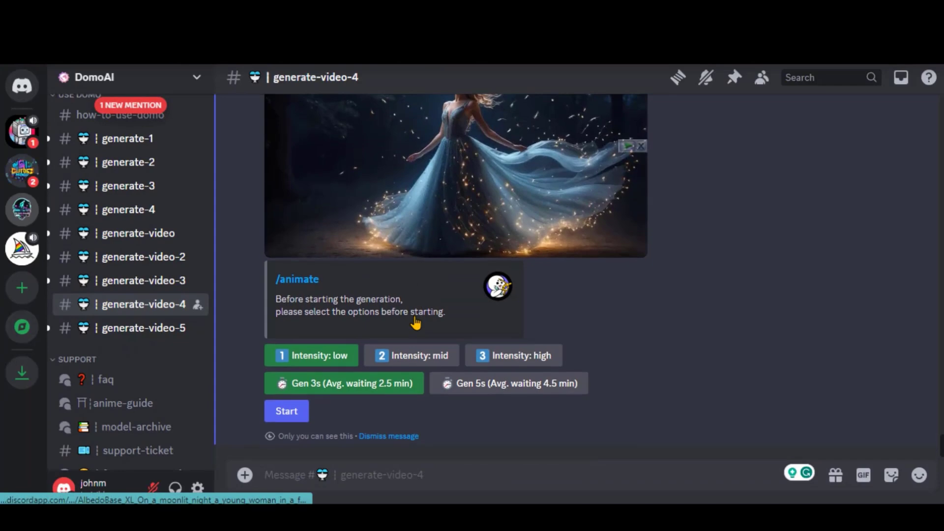
- Set the animation intensity to mid and start the 3-second generation
left_click(416, 359)
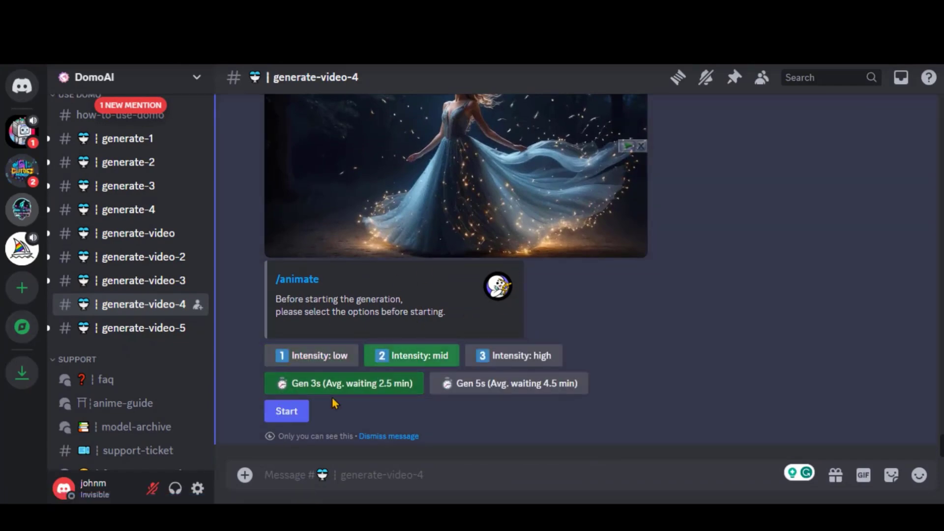
left_click(289, 412)
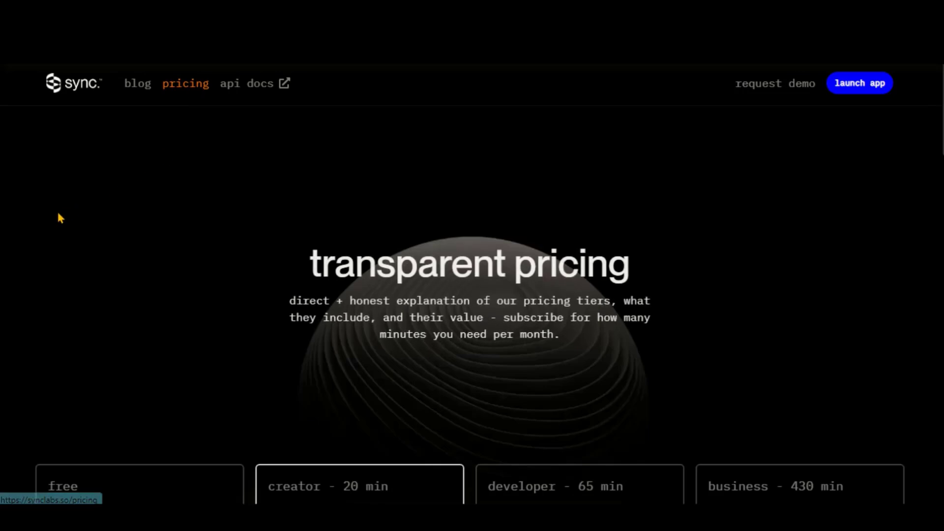
scroll(59, 217, "down", 5)
left_click_drag(53, 237, 104, 251)
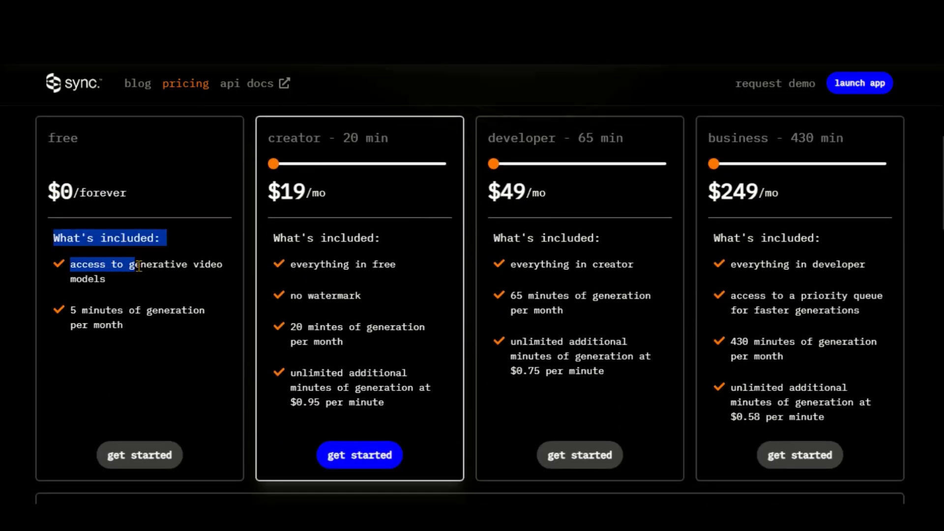
- Highlight the free plan's included features and the creator plan's $19 price
left_click_drag(138, 266, 155, 327)
left_click(140, 330)
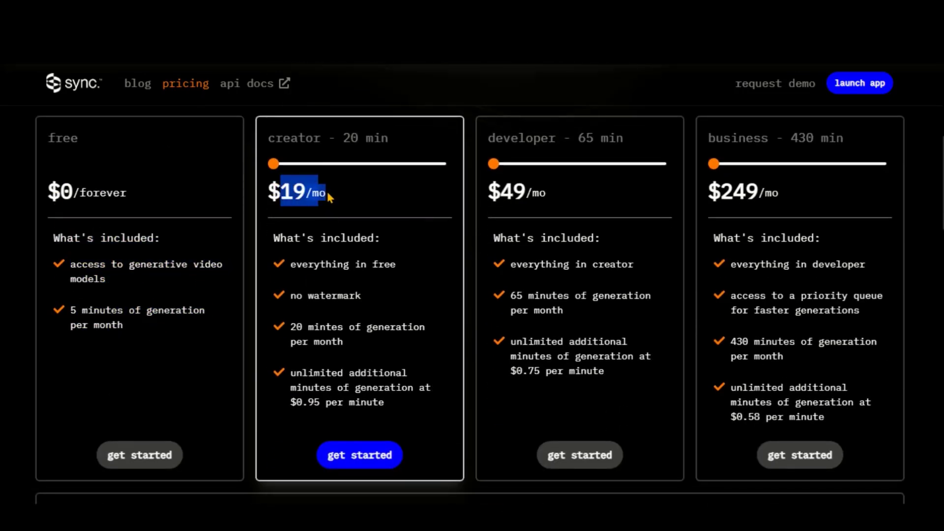
scroll(576, 221, "down", 4)
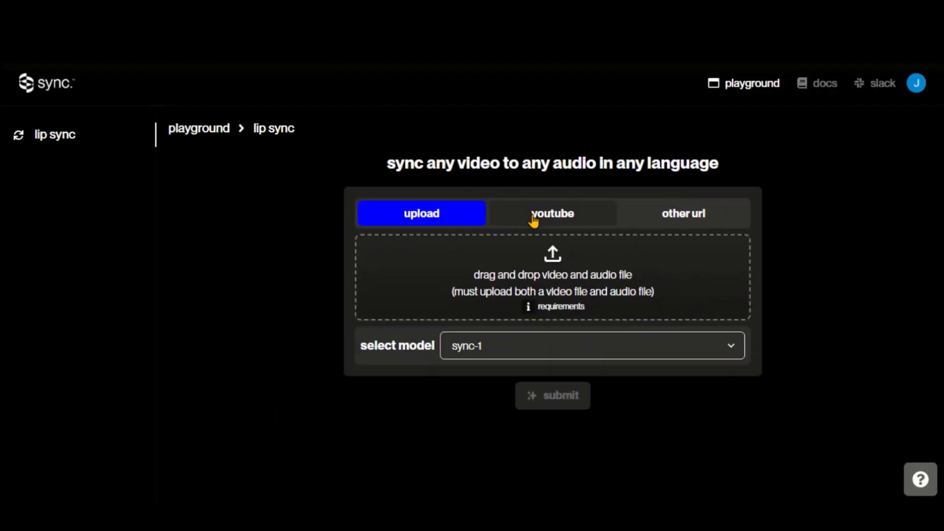
- Check the YouTube and other URL source options, then return to file upload
left_click(540, 220)
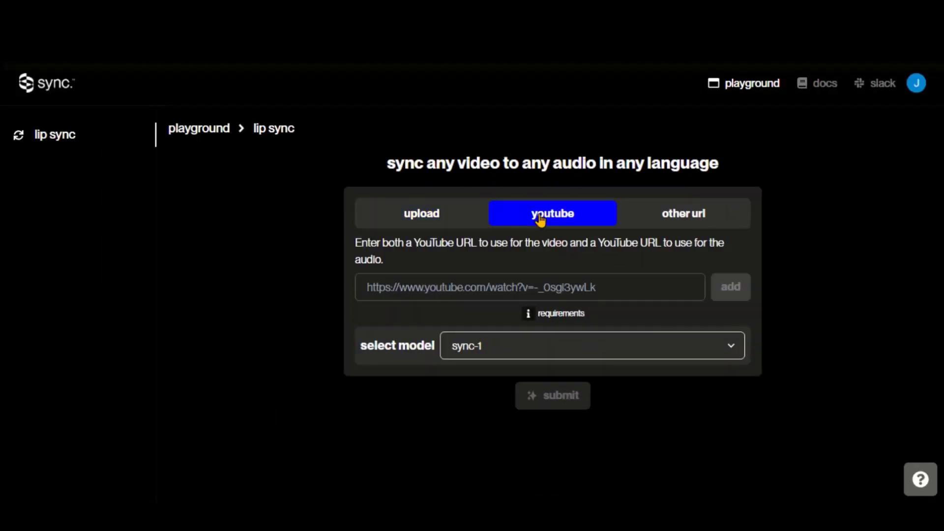
left_click(677, 221)
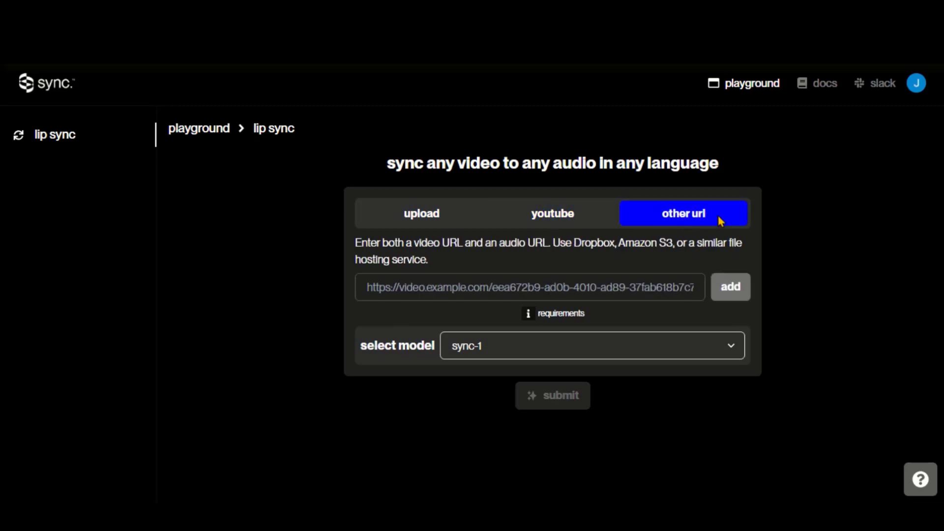
left_click(421, 220)
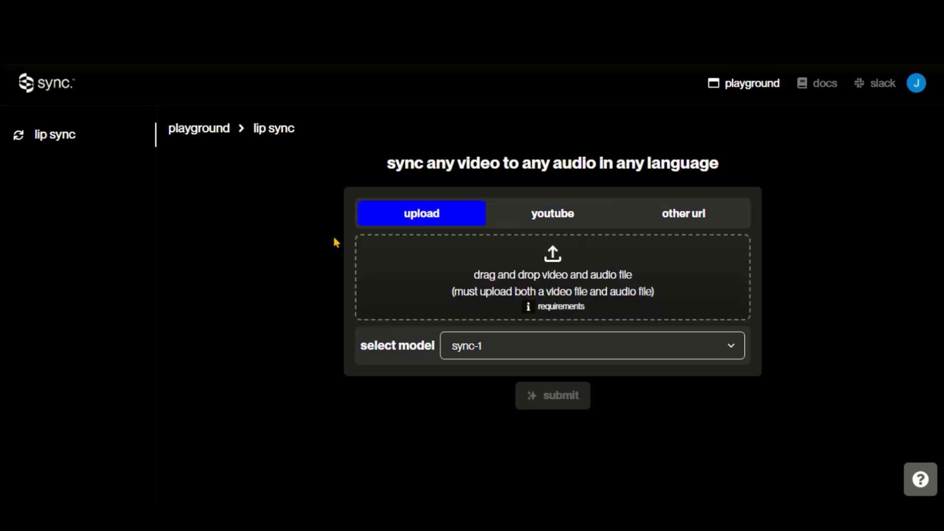
- Keep the sync-1 model, add plucking.mp4 with its audio file, and submit
left_click(476, 352)
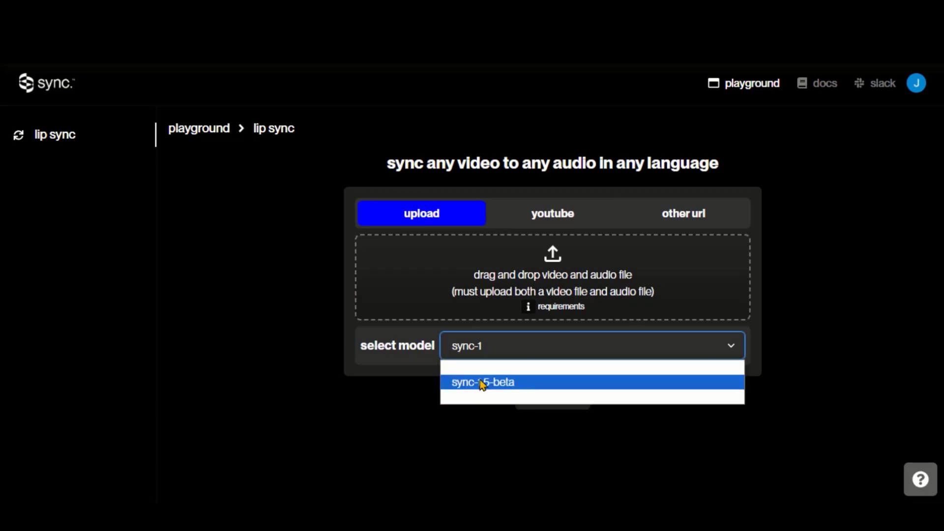
left_click(470, 398)
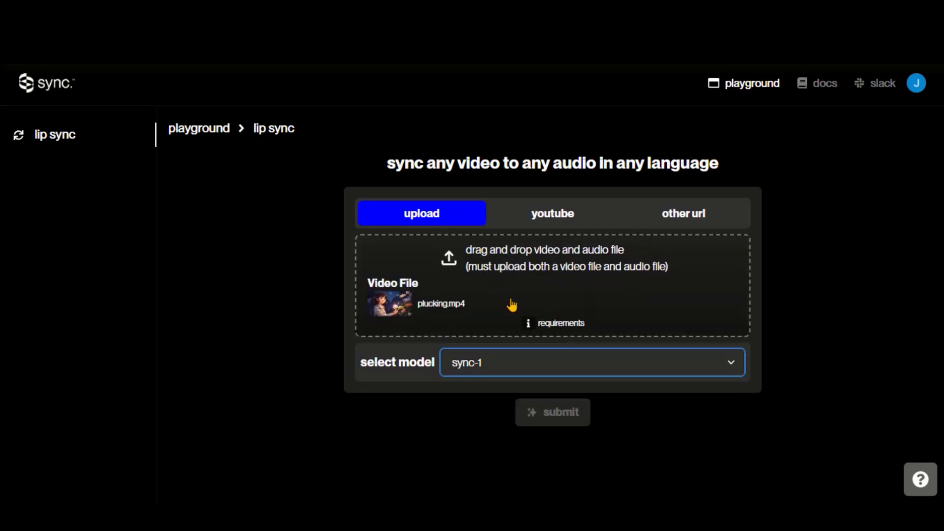
left_click_drag(512, 305, 620, 302)
left_click(553, 412)
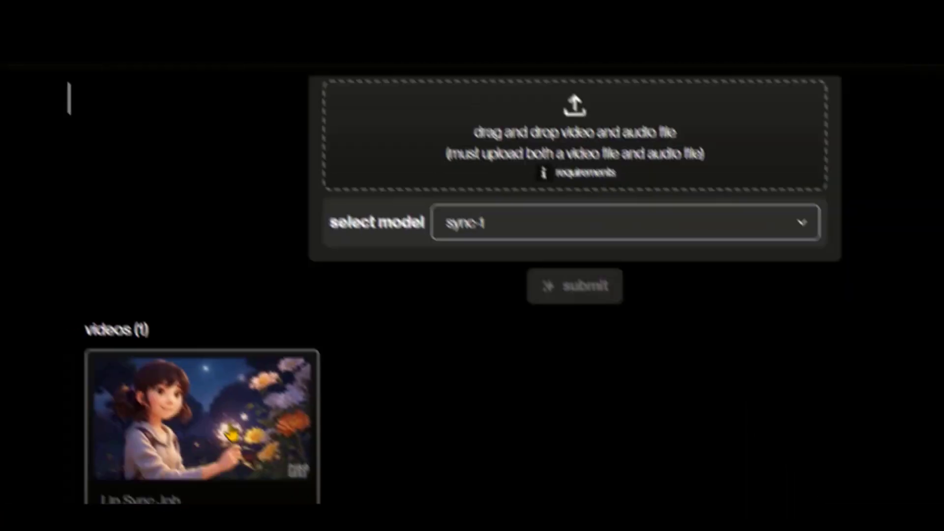
- Play the completed sync-1 cartoon girl lip-sync job, then replay the sync-1.5-beta version
left_click(283, 397)
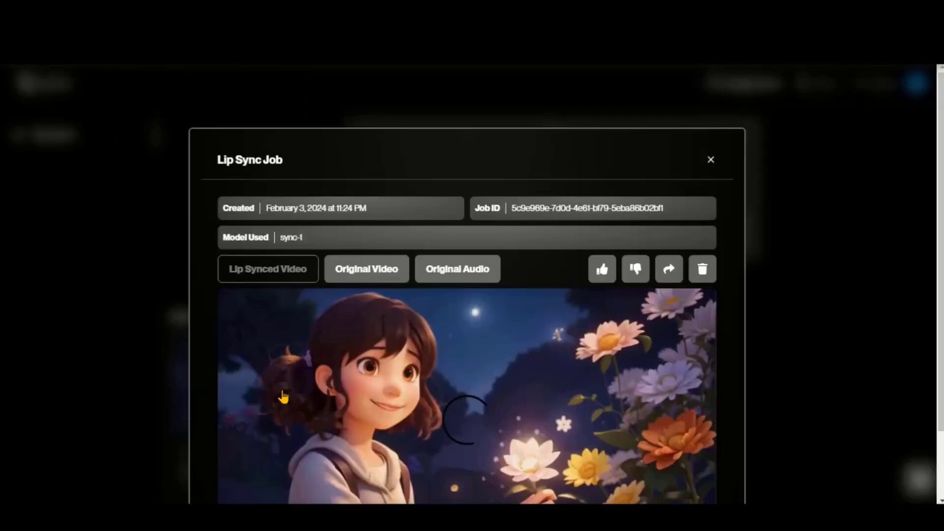
scroll(283, 397, "down", 1)
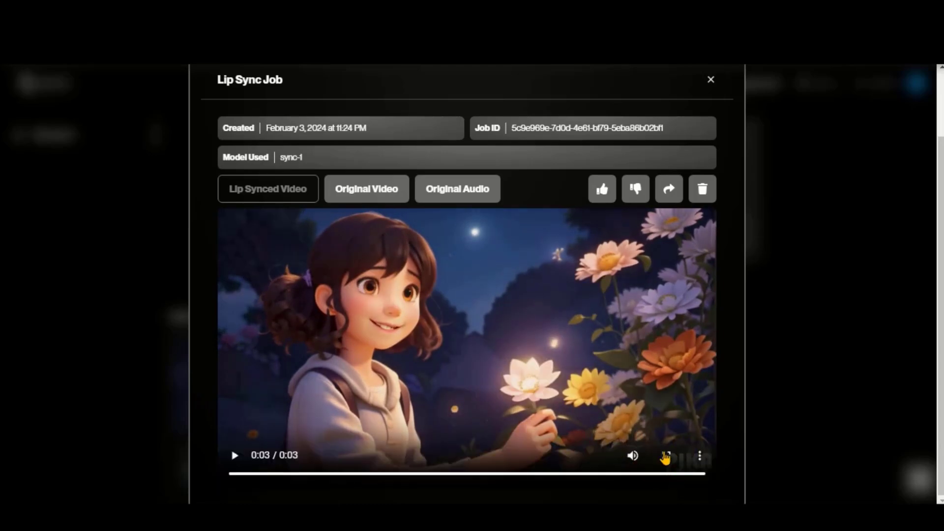
left_click(699, 456)
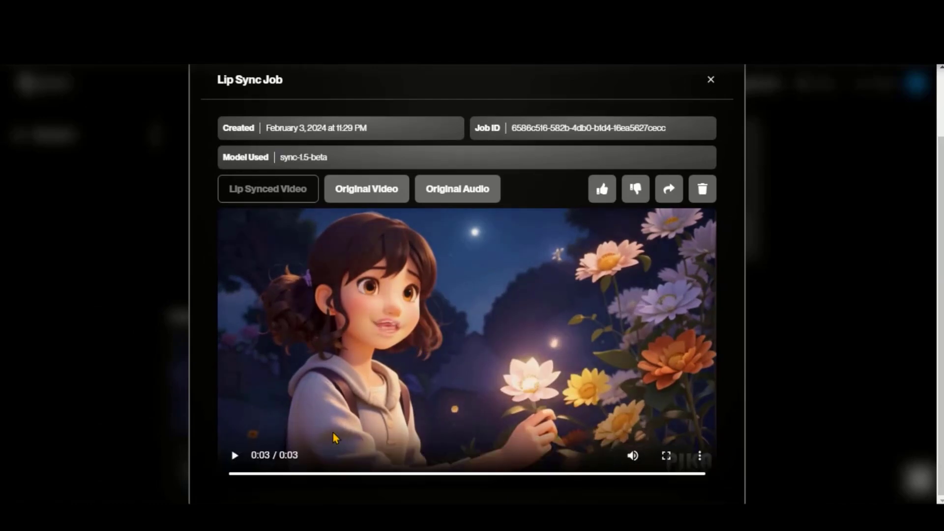
left_click(234, 456)
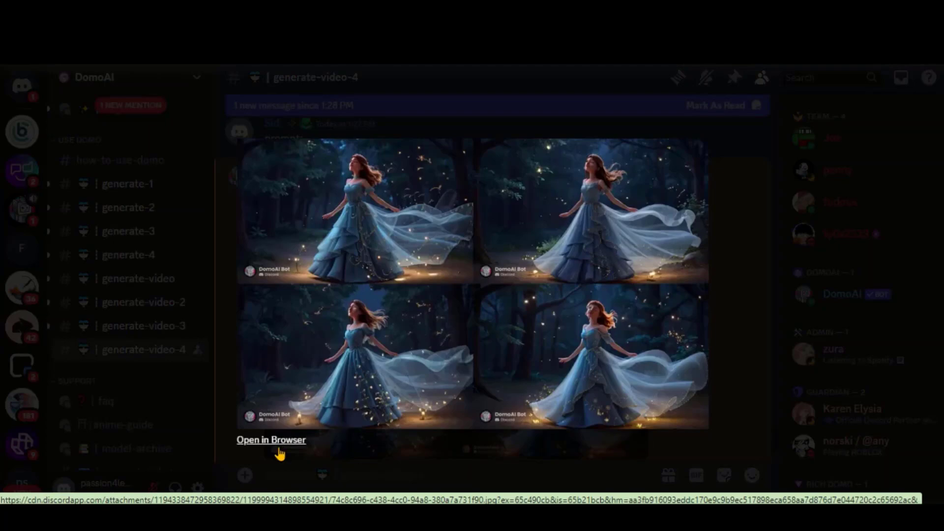
- Open DomoAI's four-image moonlit gown grid in the browser and zoom to full size
left_click(280, 454)
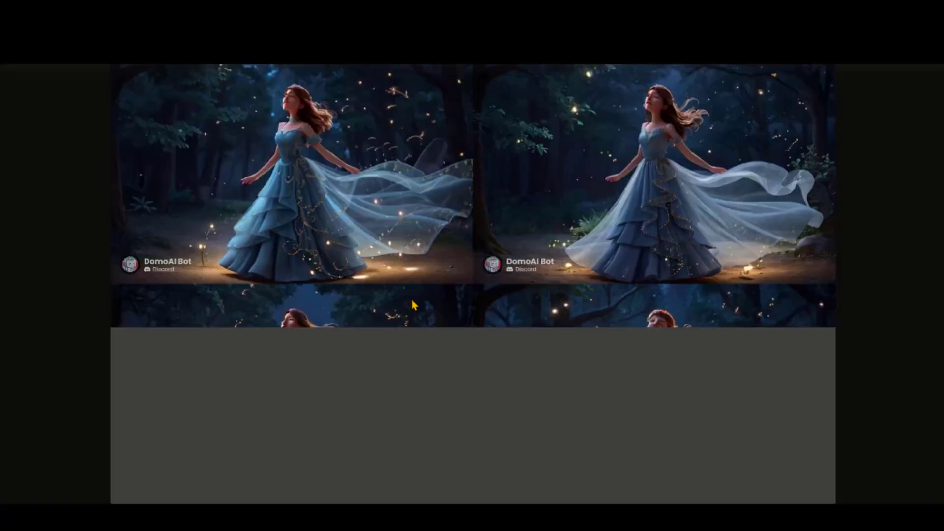
left_click(473, 253)
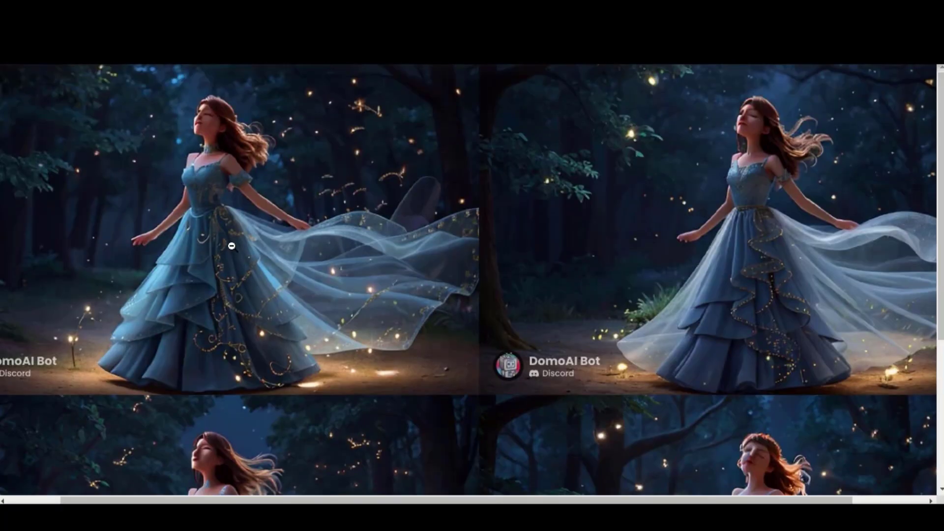